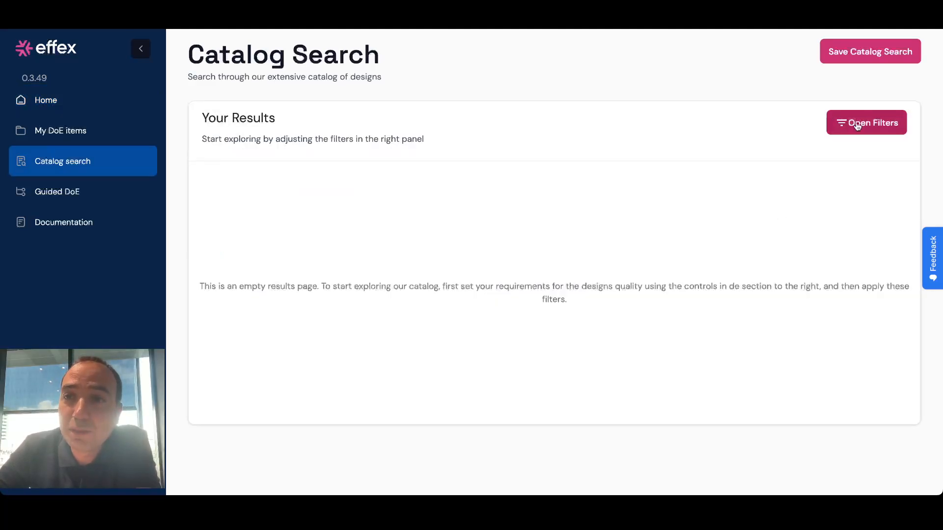
Filter the design catalog to 8 three-level factors and a design size of 8 to 26 runs.
left_click(856, 122)
left_click_drag(769, 194, 730, 195)
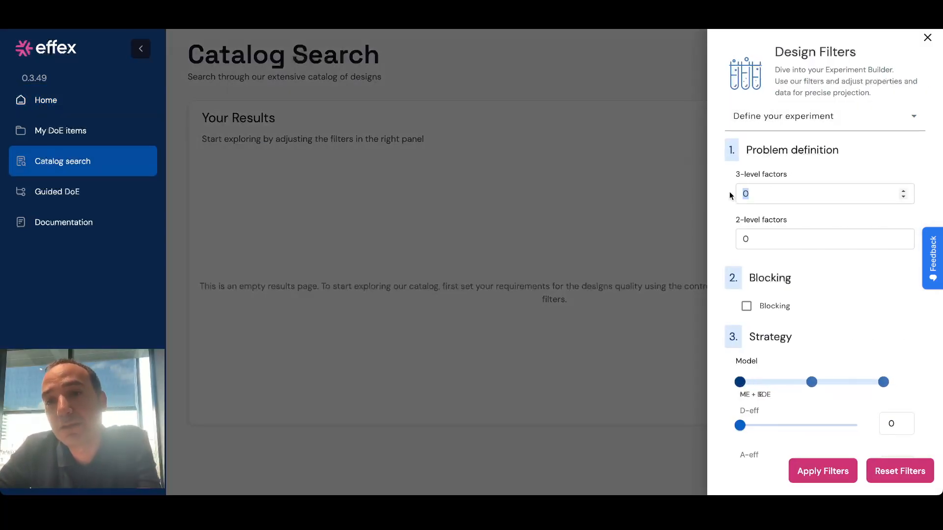
type("8")
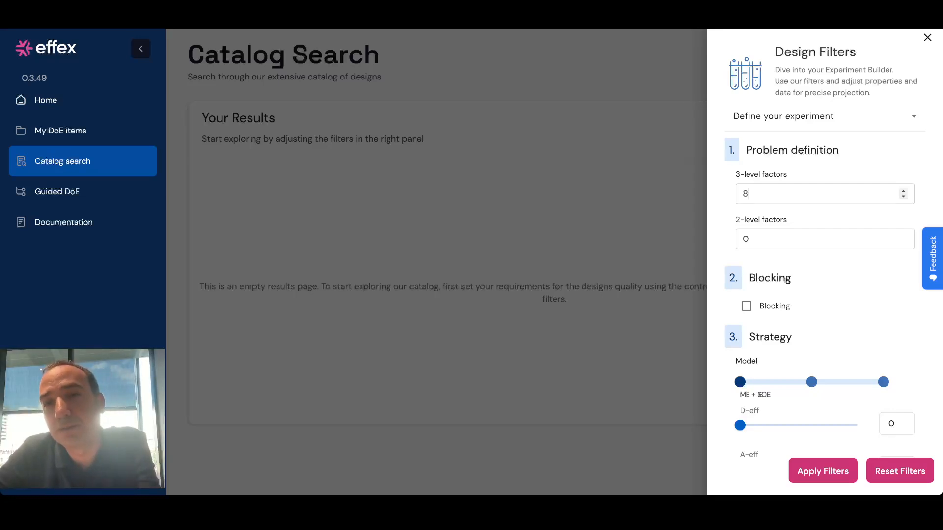
left_click(812, 122)
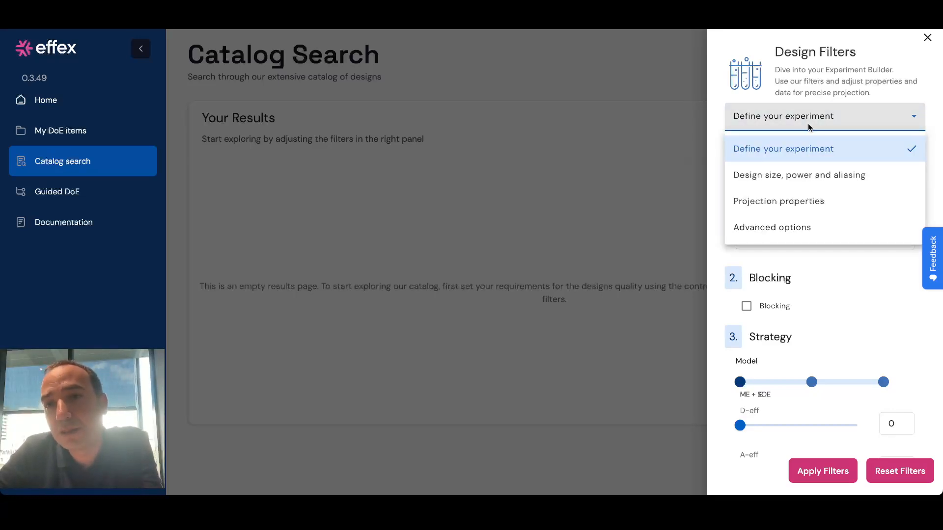
left_click(805, 177)
left_click_drag(803, 194, 769, 196)
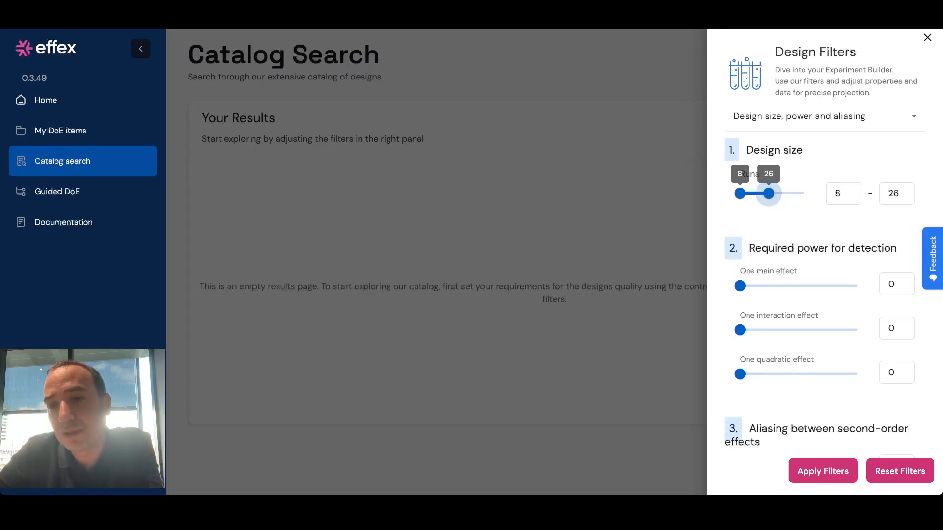
left_click(823, 473)
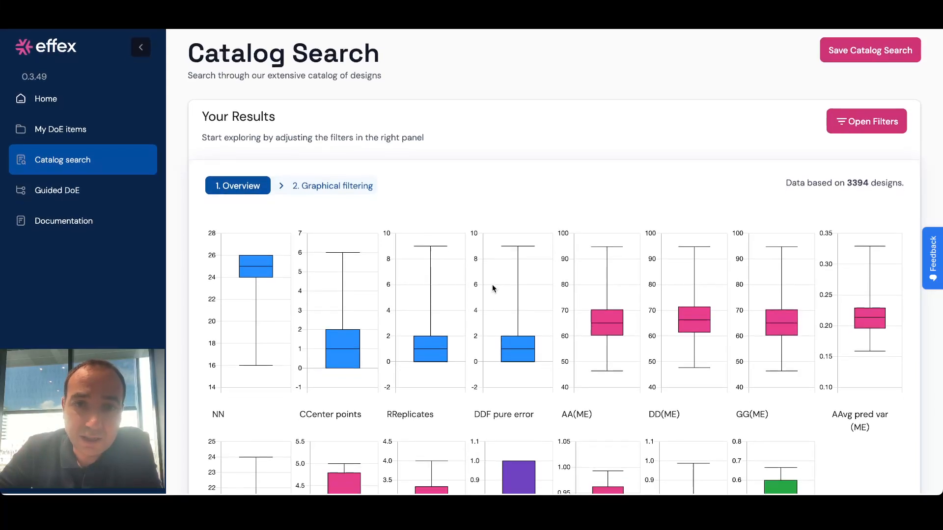
Review the box plots in the results overview and open the graphical filtering view.
scroll(493, 288, "down", 1)
scroll(492, 286, "down", 3)
scroll(492, 287, "up", 1)
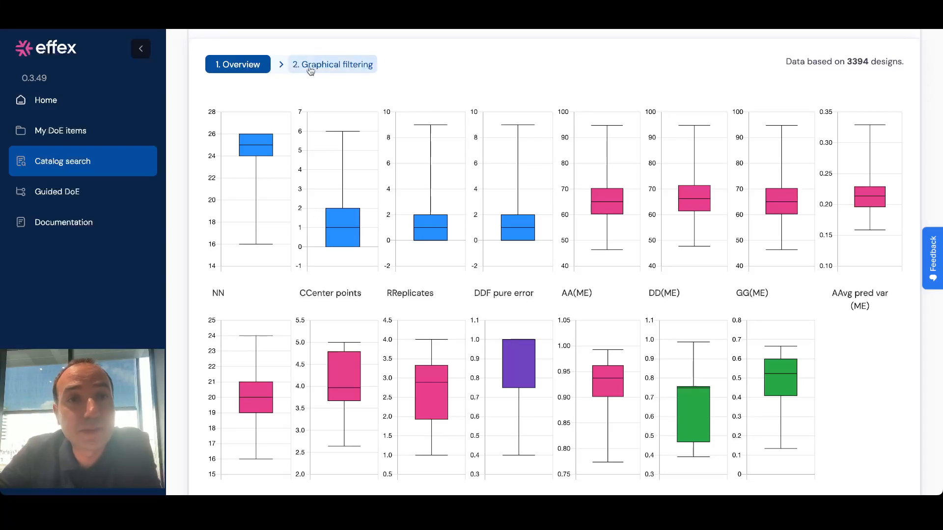
left_click(328, 64)
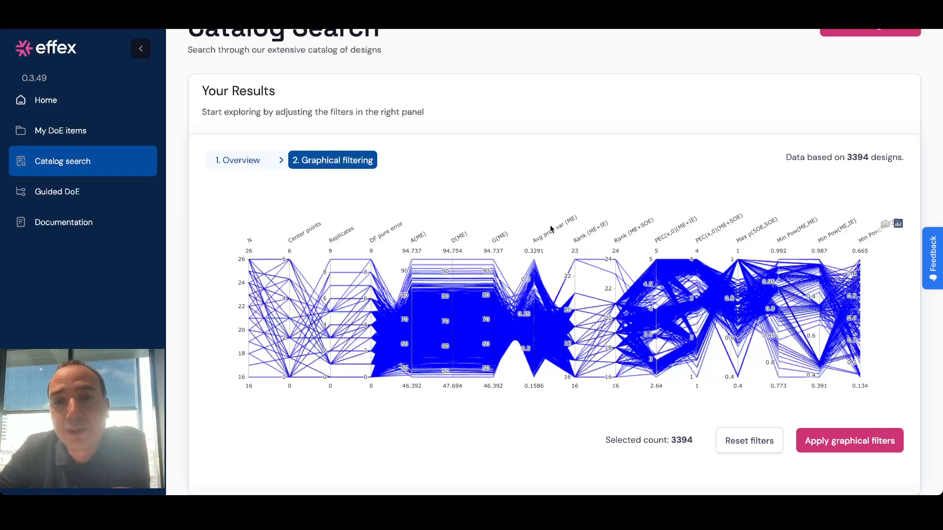
Try placing the D(ME) axis before A(ME) and limiting Avg pred var (ME) to about 0.2 or lower.
left_click_drag(459, 235, 412, 237)
mouse_move(534, 288)
left_mouse_down()
mouse_move(534, 258)
mouse_move(534, 362)
left_mouse_up()
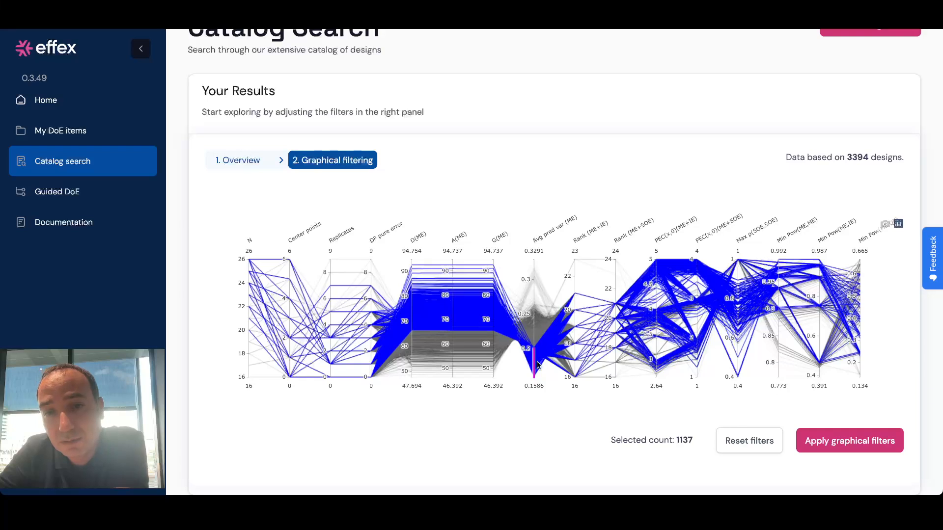
left_click(534, 362)
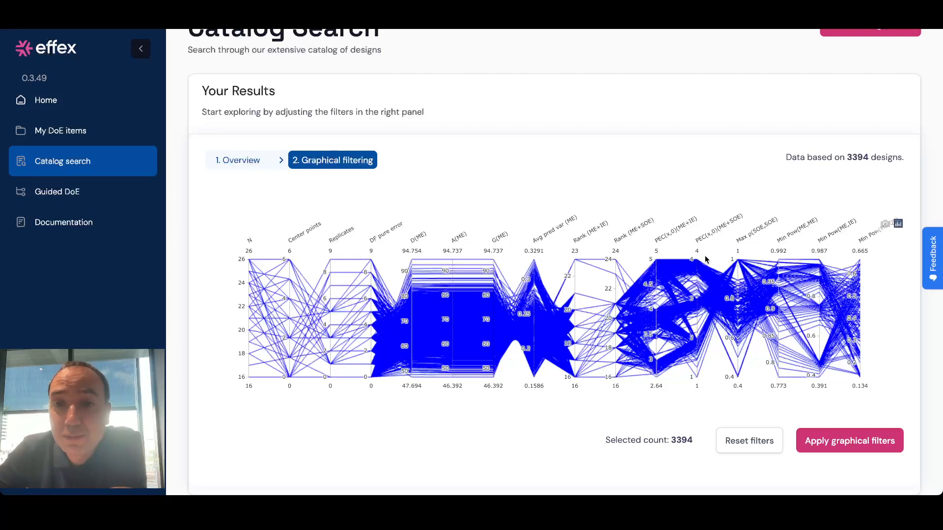
Apply graphical filters for PEC(x,0)(ME+SOE) near 4, Max ρ(SOE,SOE) about 0.5–0.7, Min Pow(ME,IE) above about 0.8 and Min Pow(ME,QE) above about 0.45.
left_click_drag(697, 272, 694, 249)
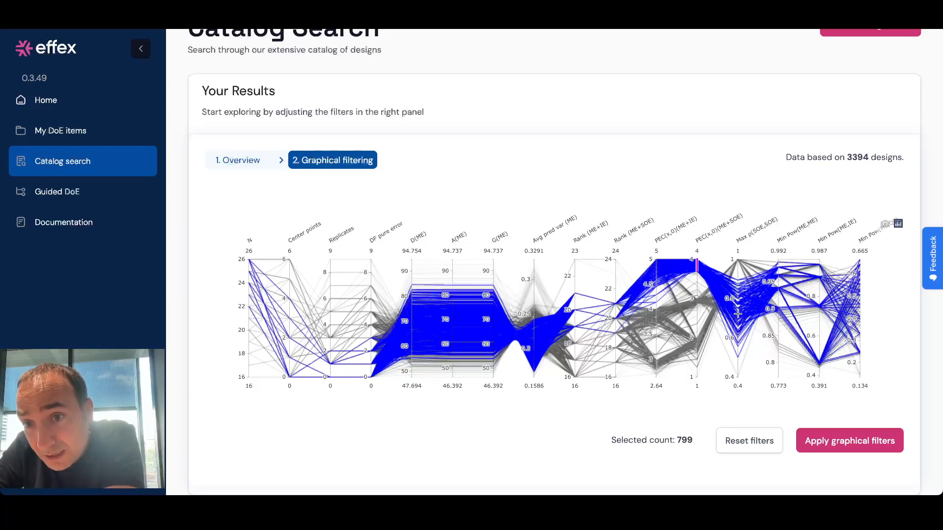
left_click_drag(737, 314, 741, 362)
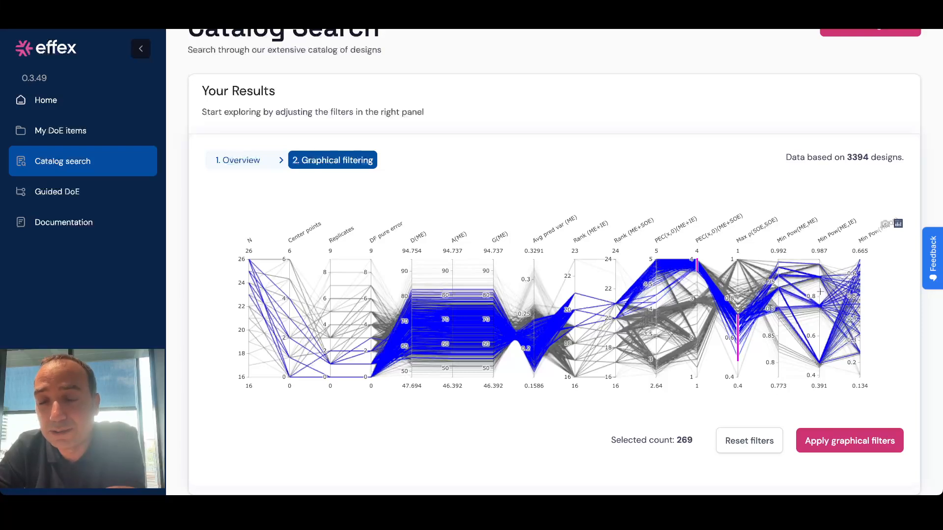
left_click_drag(820, 292, 819, 260)
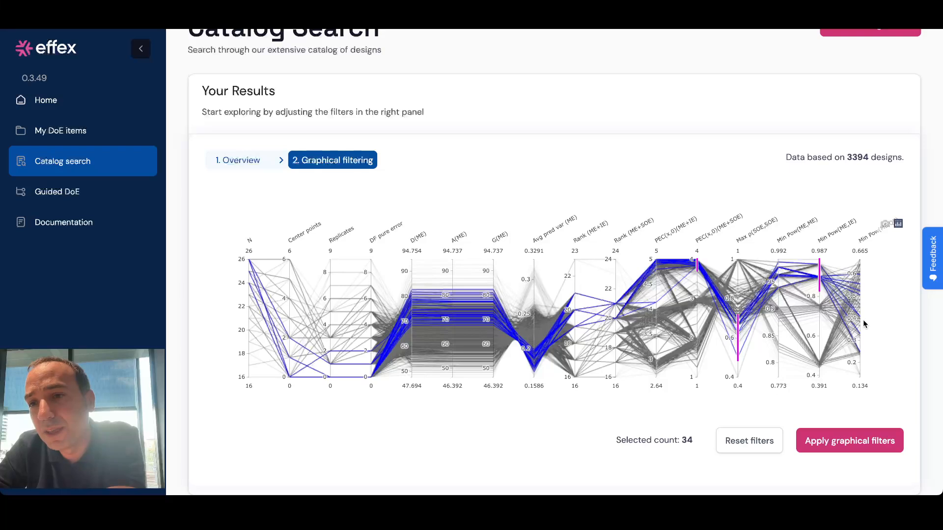
left_click_drag(861, 323, 858, 259)
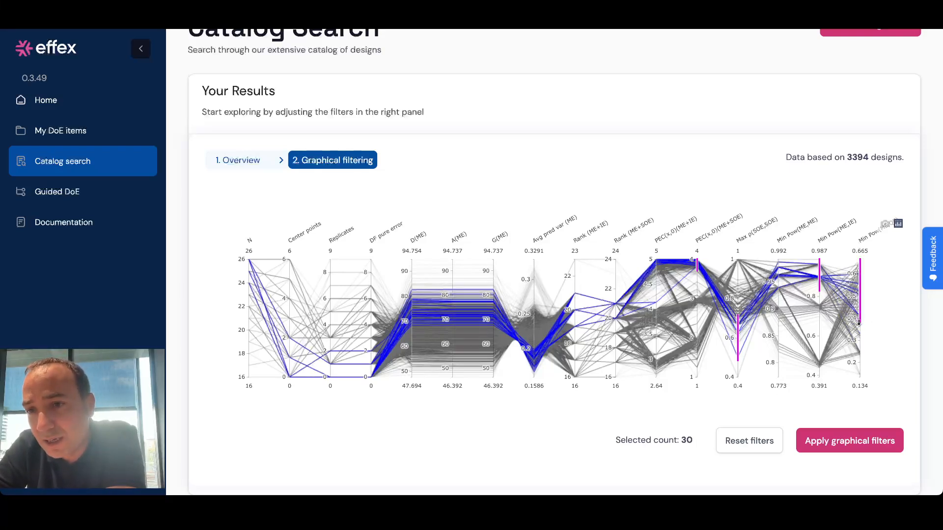
left_click_drag(859, 317, 859, 304)
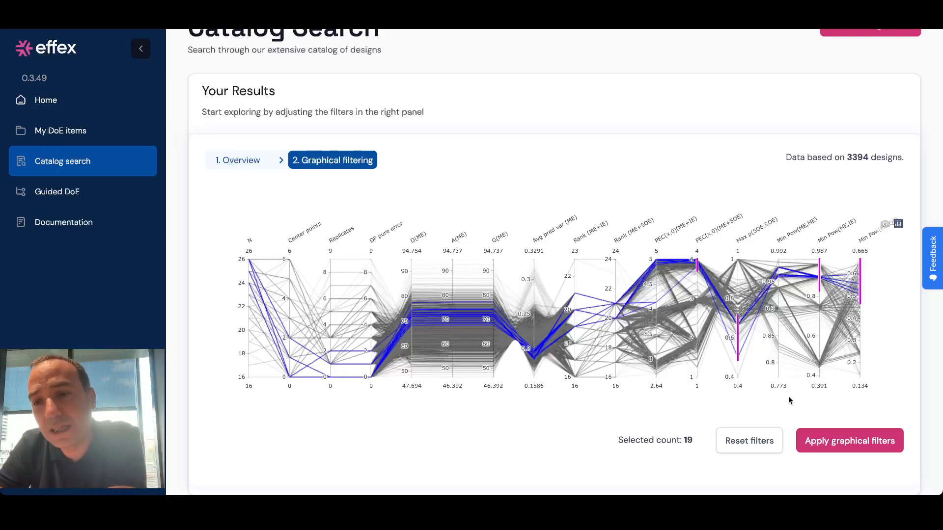
left_click(854, 446)
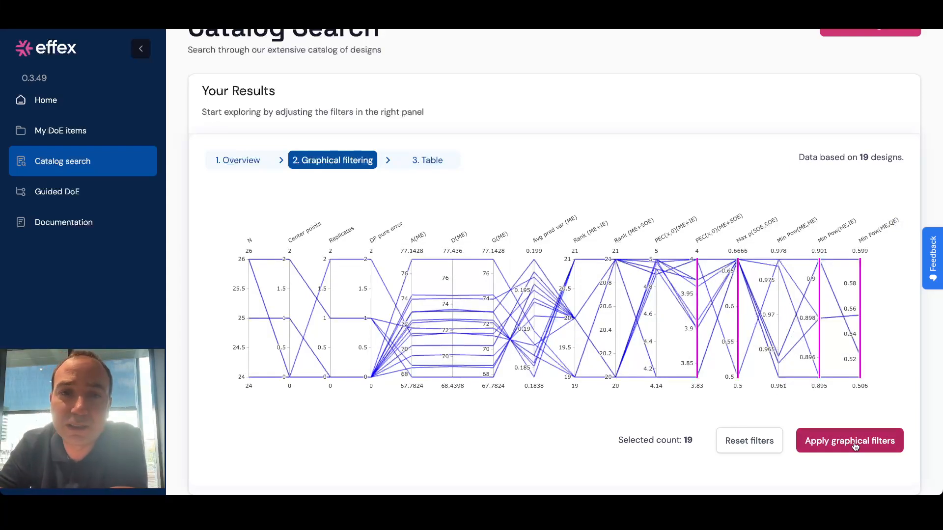
Select all the filtered designs in the results table and open them in the Pareto analysis.
left_click(439, 164)
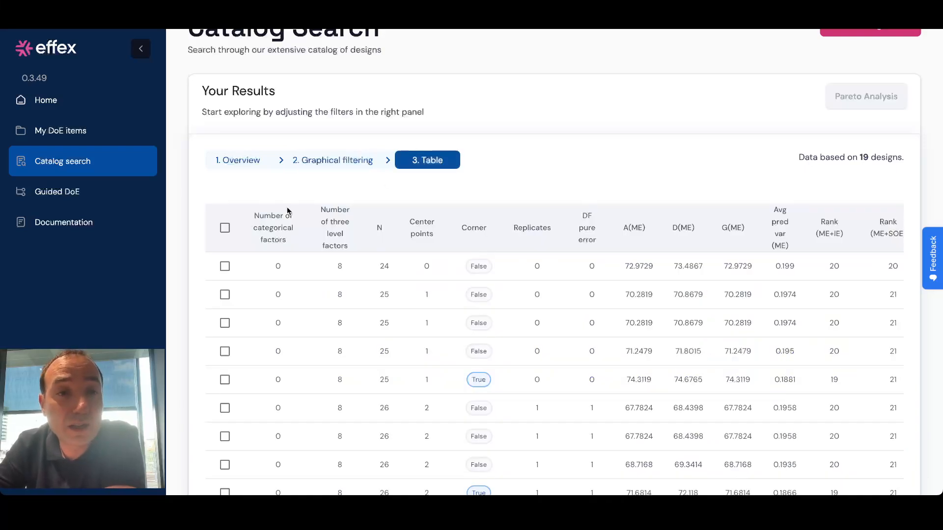
left_click(224, 228)
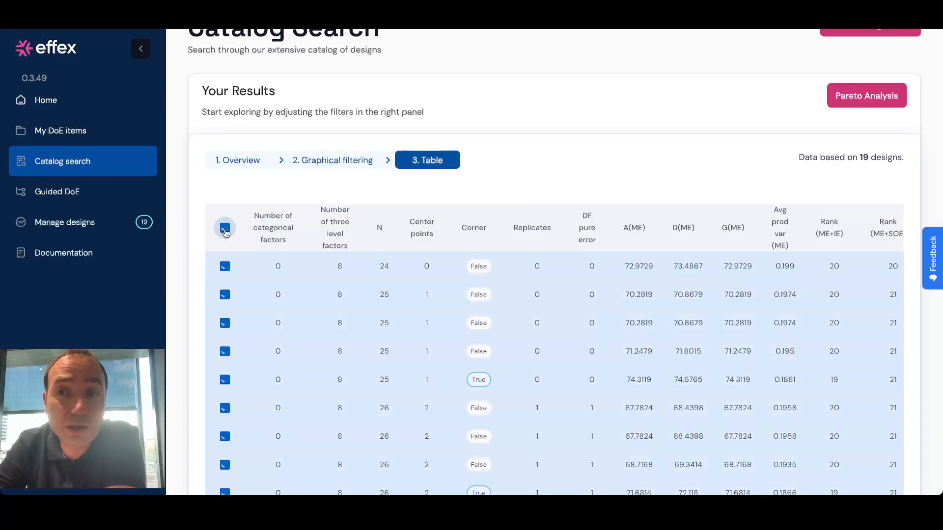
left_click(857, 97)
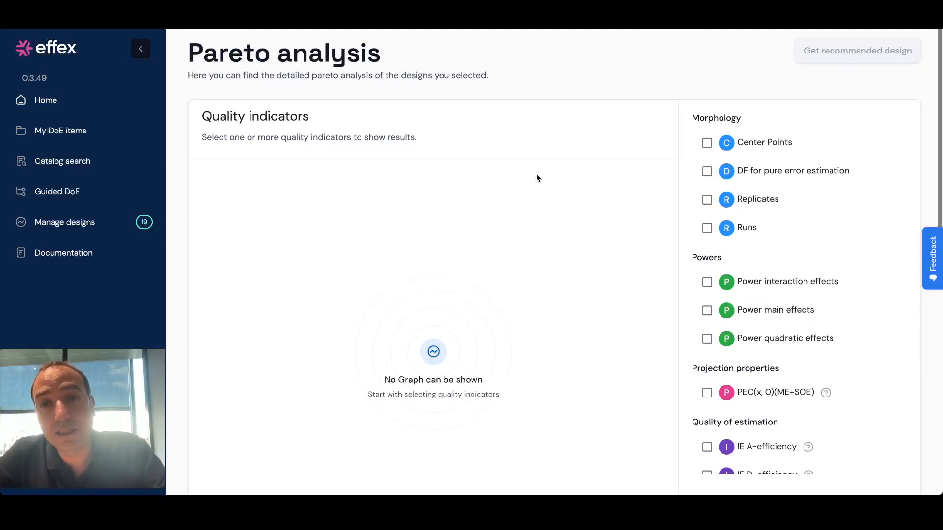
Plot the designs by Runs and PEC(x, 0)(ME+SOE), and get the recommended design for these two indicators.
scroll(536, 174, "down", 10)
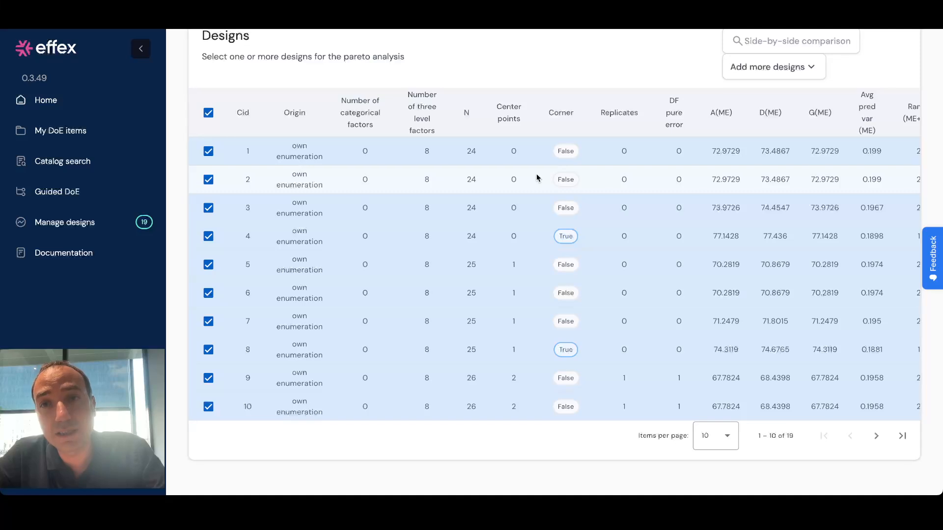
scroll(511, 74, "up", 5)
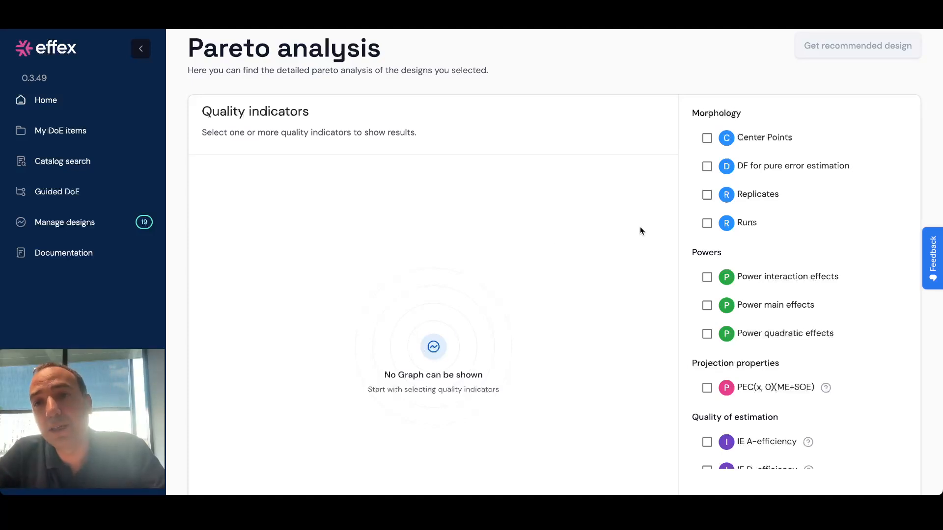
left_click(707, 225)
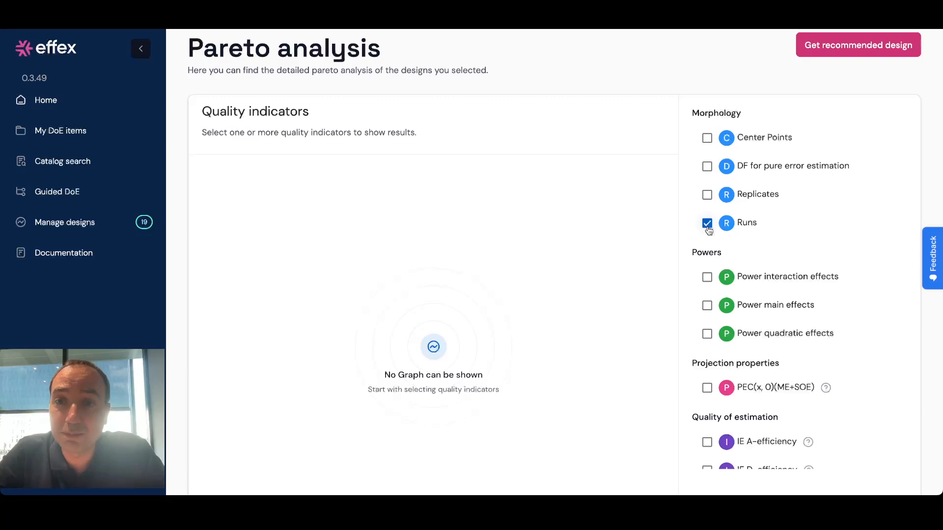
left_click(707, 388)
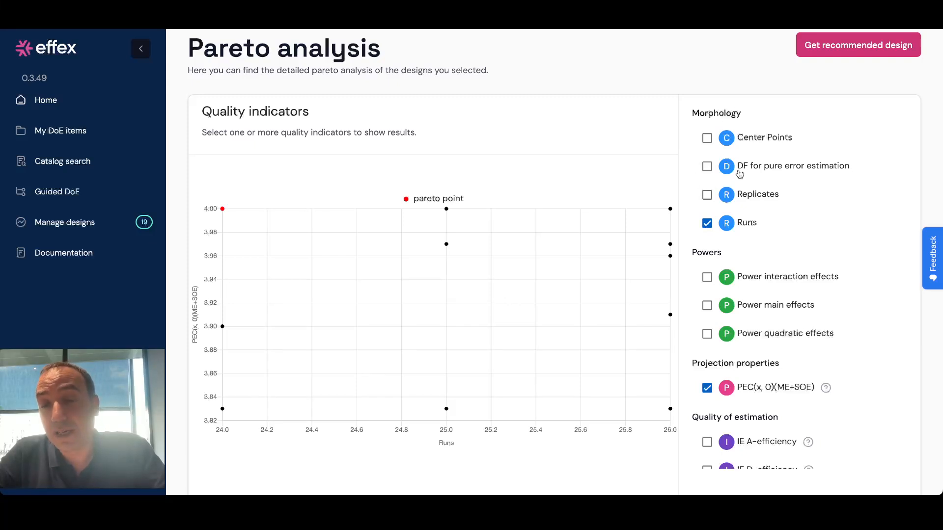
left_click(825, 47)
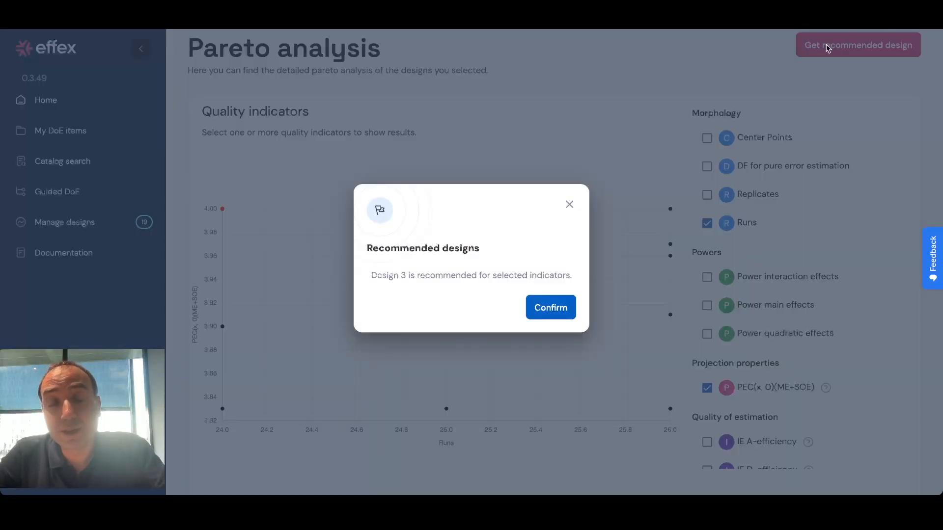
left_click(569, 204)
Add Max 4th order correlation, Power interaction effects and Power quadratic effects as quality indicators, and get the recommended design for the extended set.
scroll(784, 285, "down", 4)
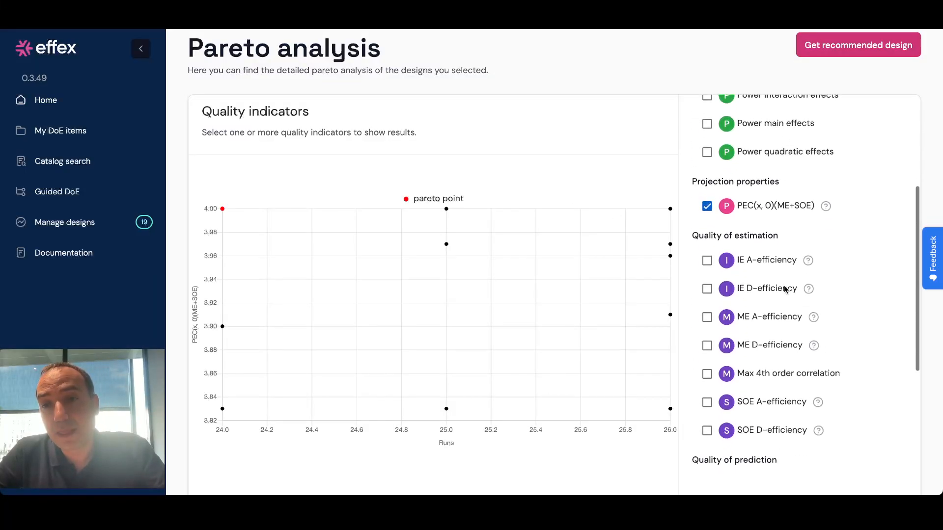
left_click(708, 373)
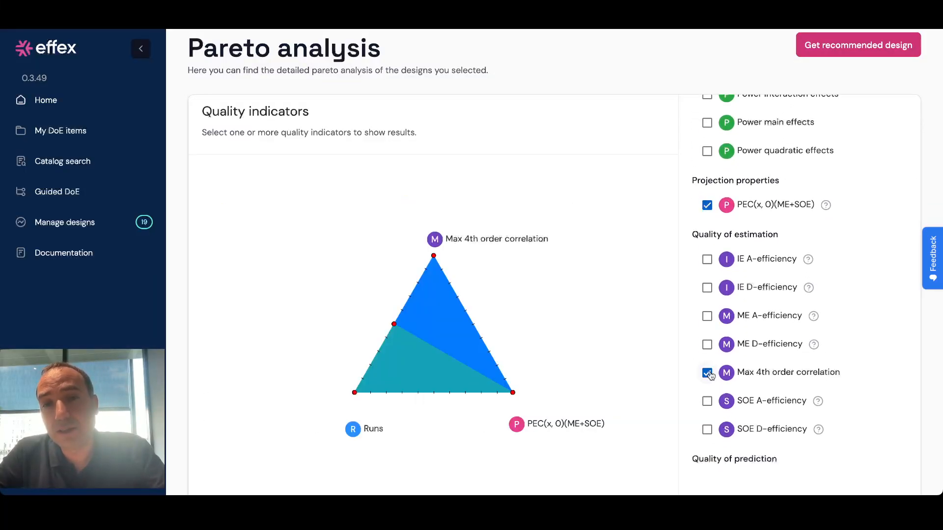
scroll(659, 256, "up", 1)
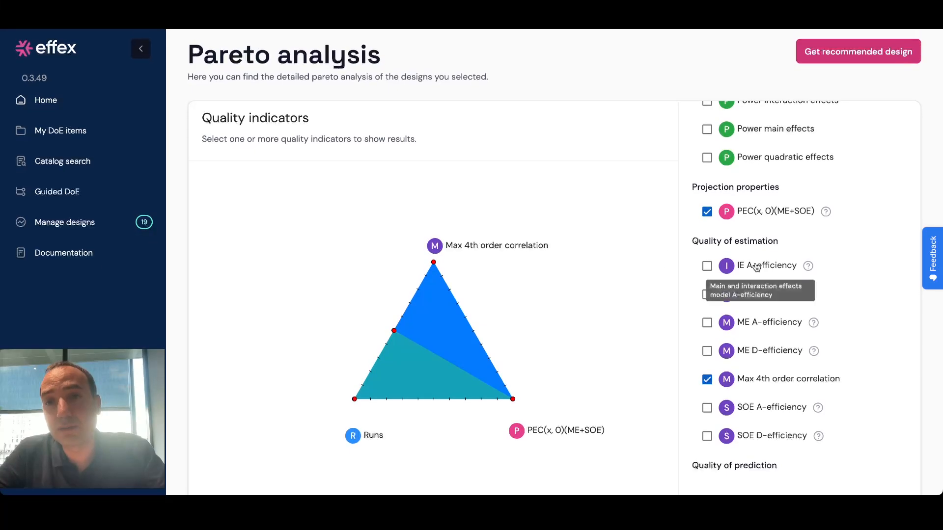
scroll(751, 256, "up", 2)
left_click(706, 159)
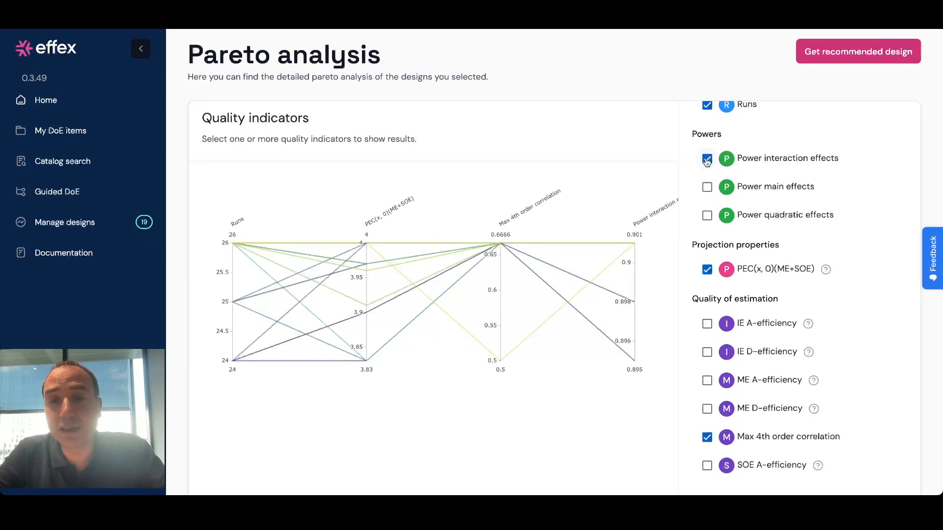
left_click(707, 217)
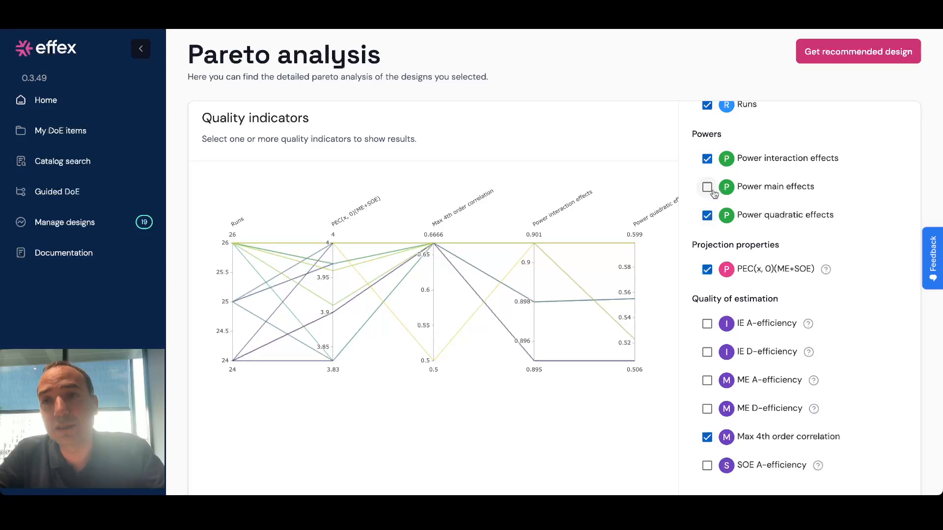
left_click(836, 47)
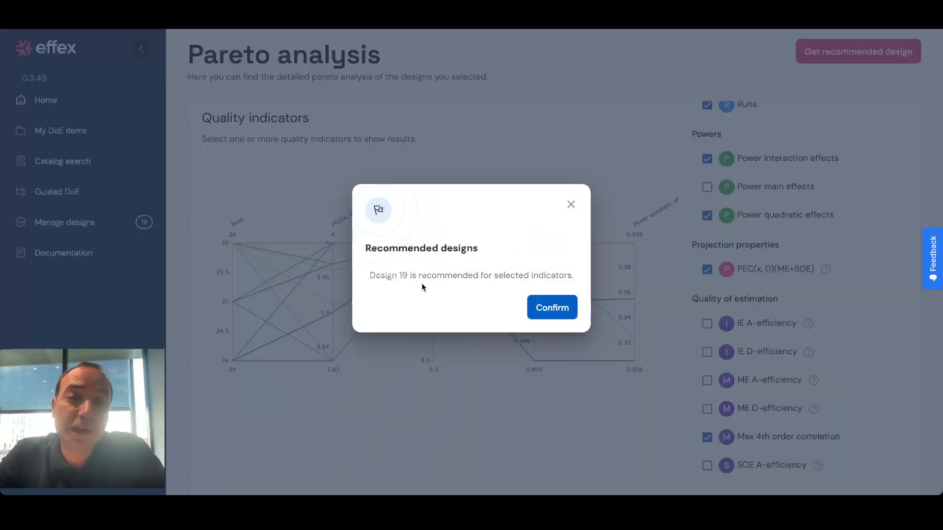
left_click(572, 206)
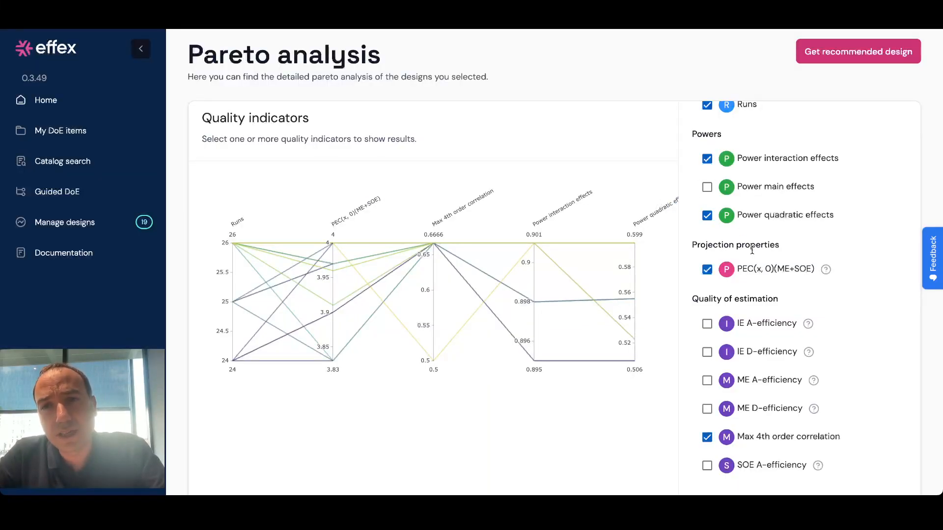
Reduce the quality indicators to Runs and PEC(x, 0)(ME+SOE), and get the recommended design again.
left_click(707, 437)
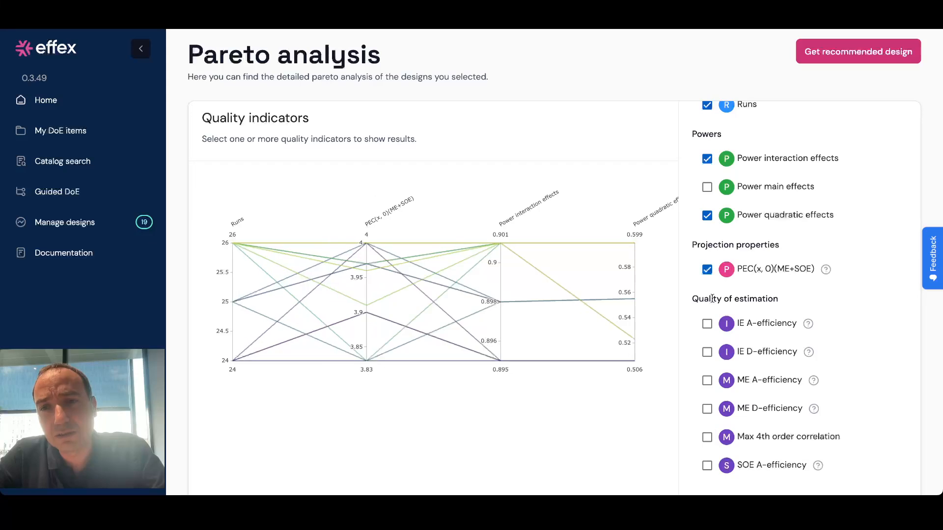
left_click(707, 270)
left_click(707, 216)
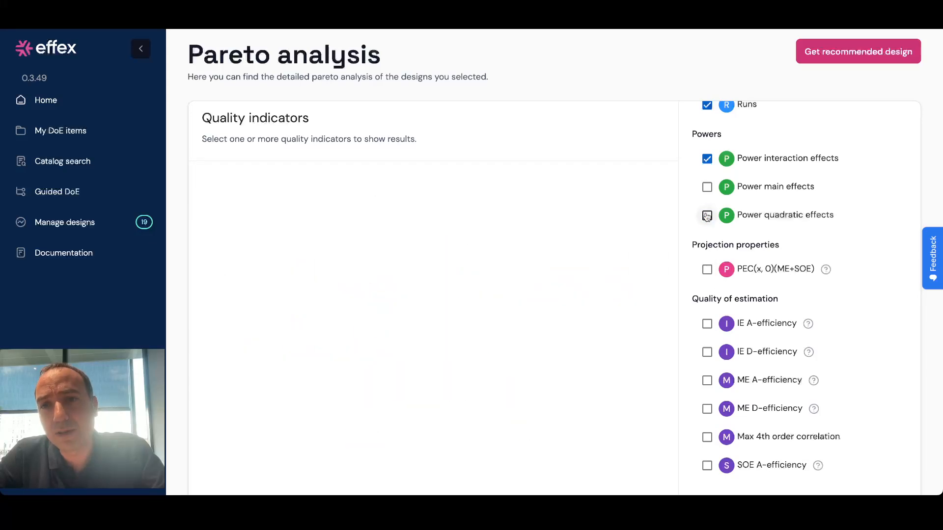
left_click(707, 160)
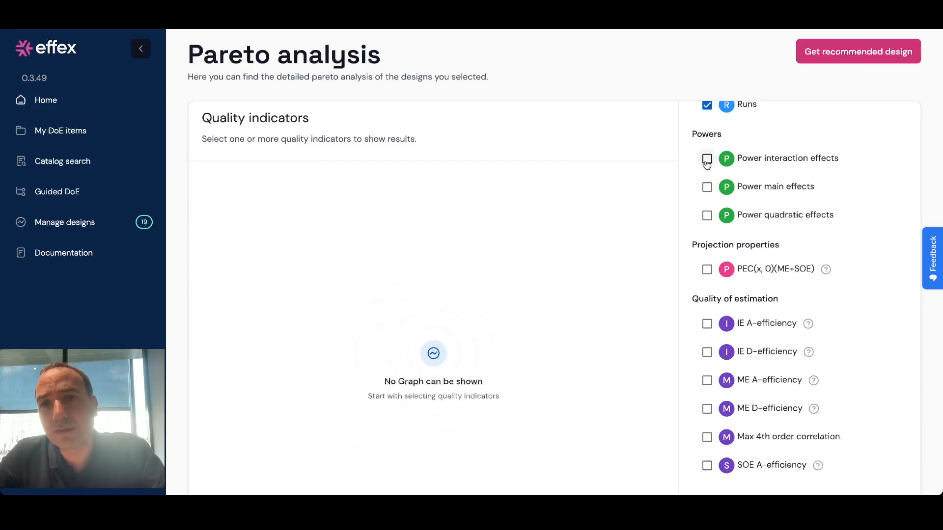
left_click(707, 270)
left_click(832, 49)
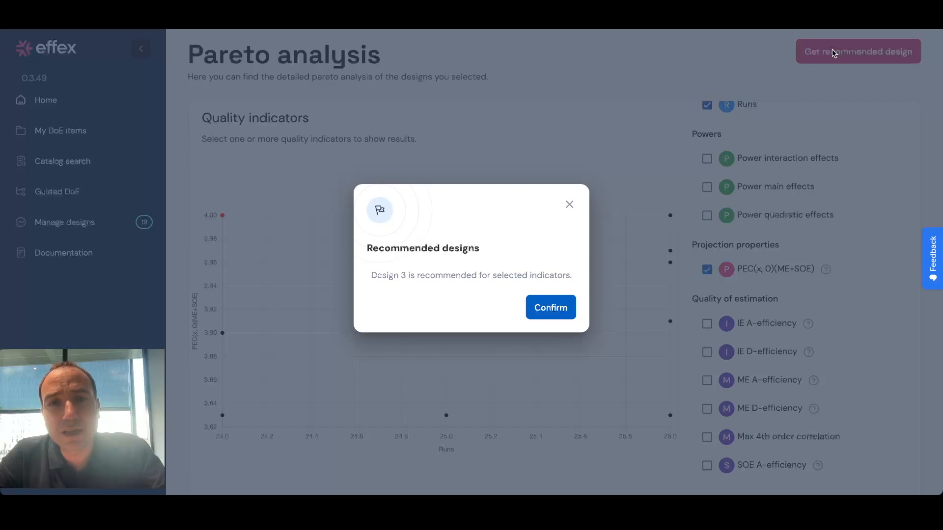
left_click(570, 205)
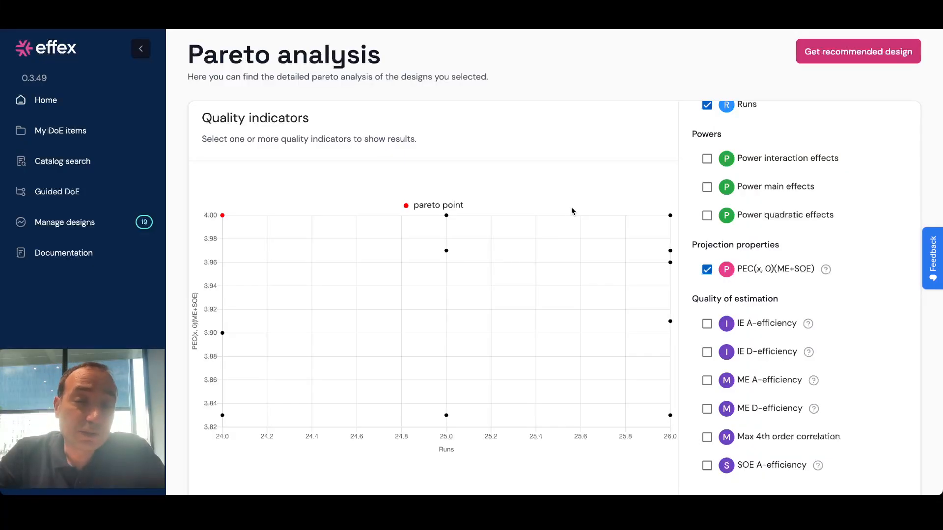
Deselect all designs in the Designs table and show 25 items per page.
scroll(571, 210, "down", 2)
scroll(571, 211, "down", 1)
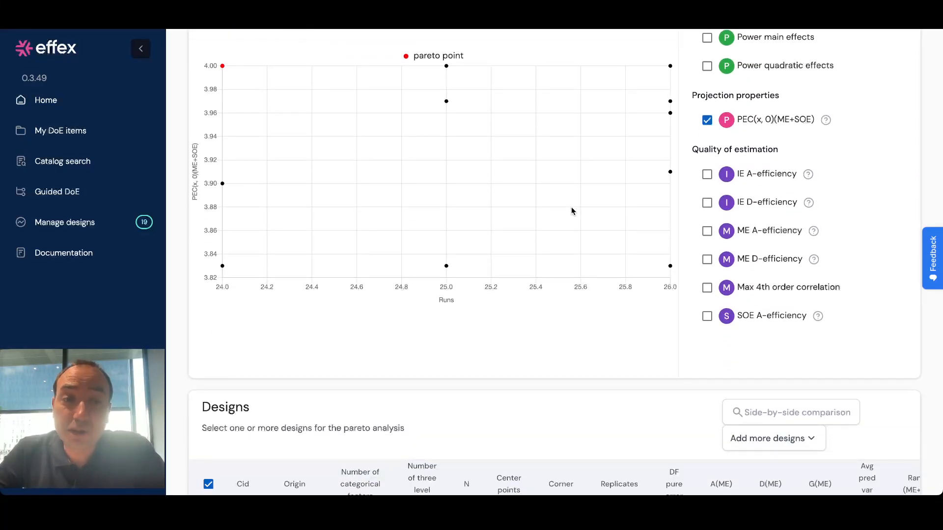
scroll(571, 210, "down", 5)
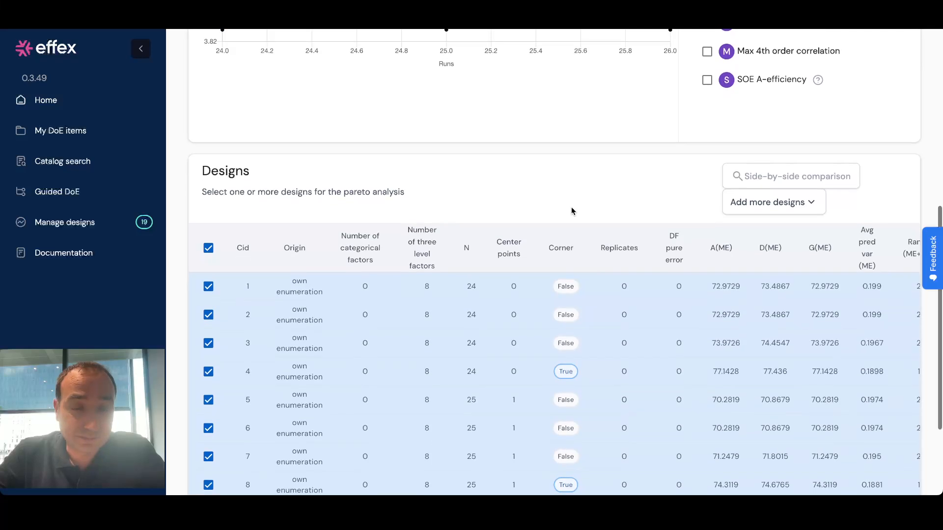
left_click(208, 248)
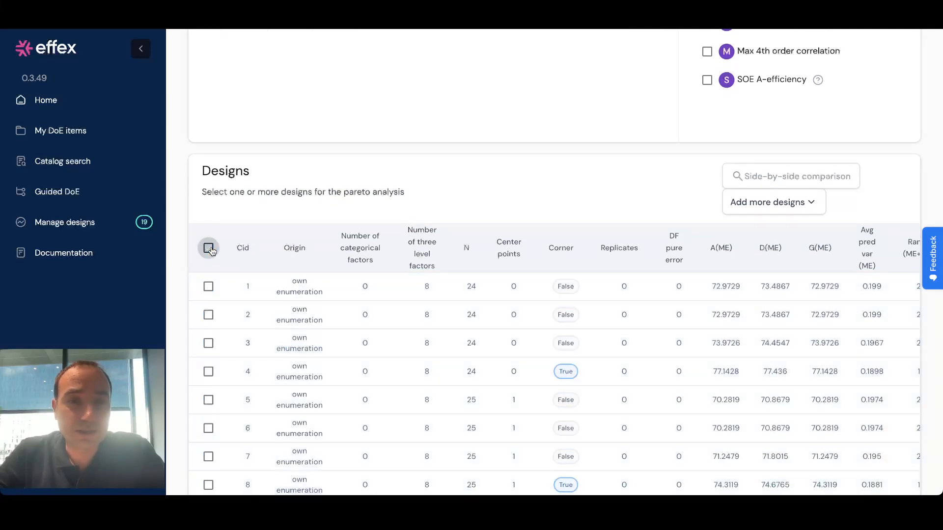
scroll(419, 264, "down", 1)
scroll(419, 264, "down", 2)
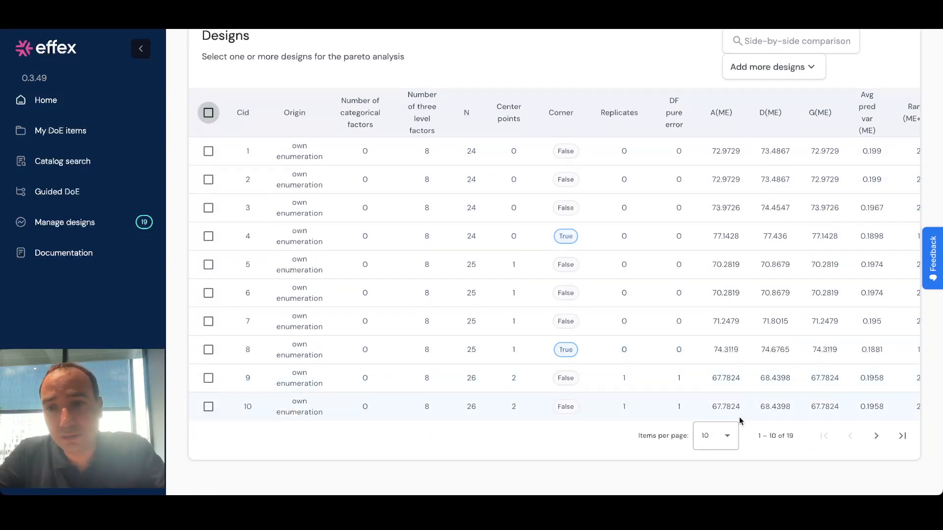
left_click(726, 436)
left_click(708, 380)
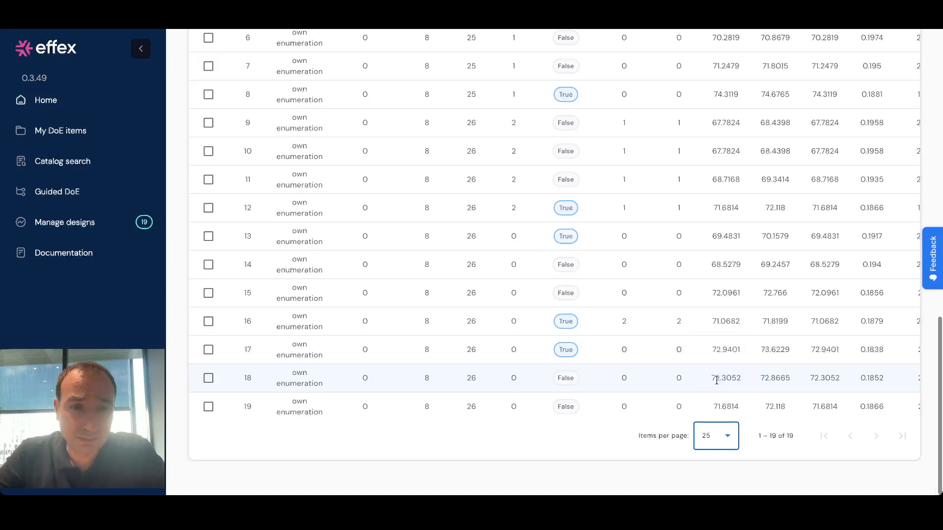
scroll(366, 299, "up", 2)
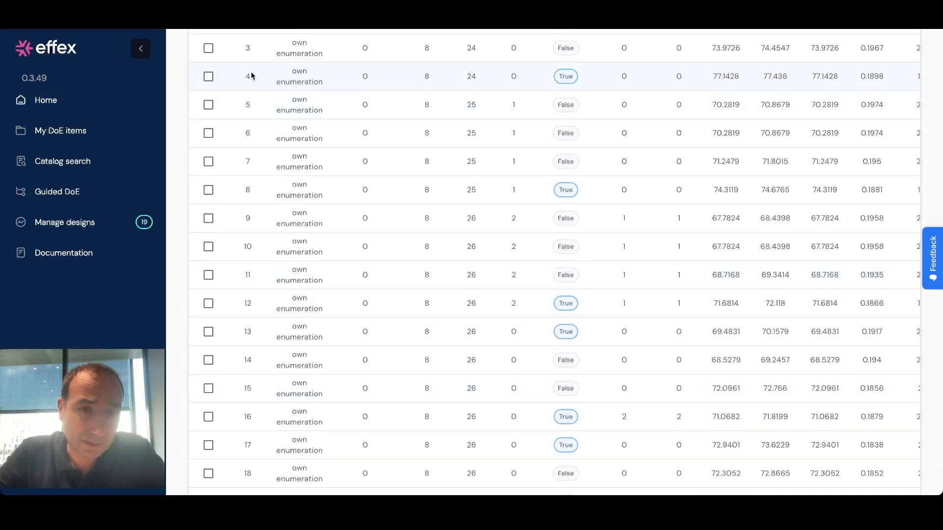
left_click(234, 46)
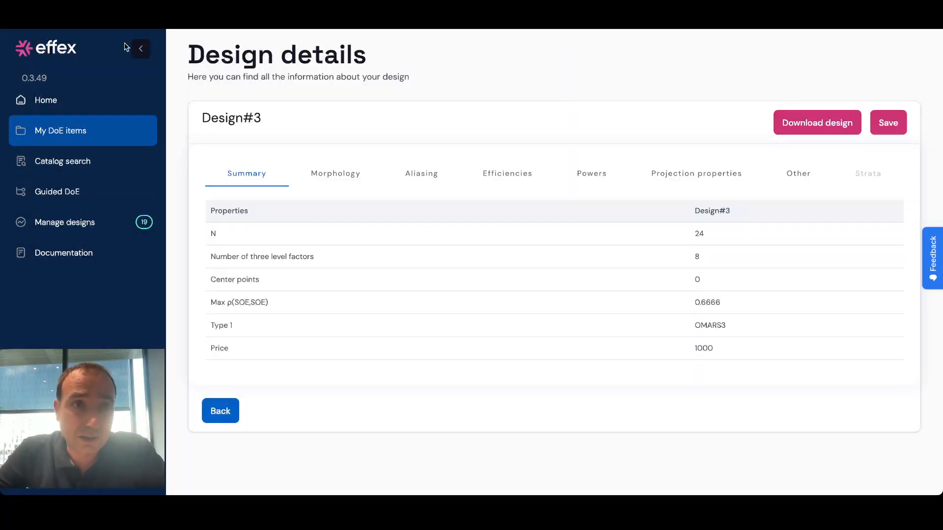
left_click(221, 410)
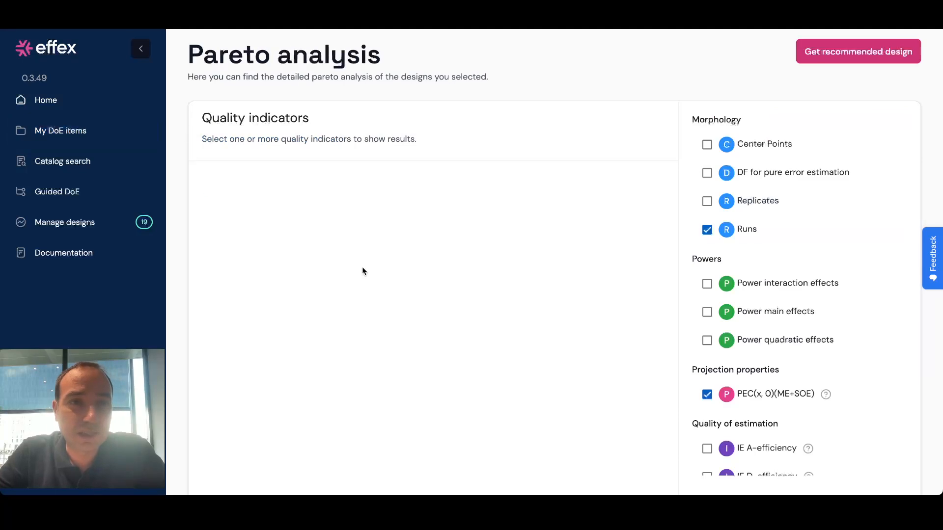
Select designs 3 and 19 in the Designs table and open them in the side-by-side comparison.
scroll(361, 269, "down", 5)
scroll(361, 270, "down", 9)
scroll(361, 269, "up", 2)
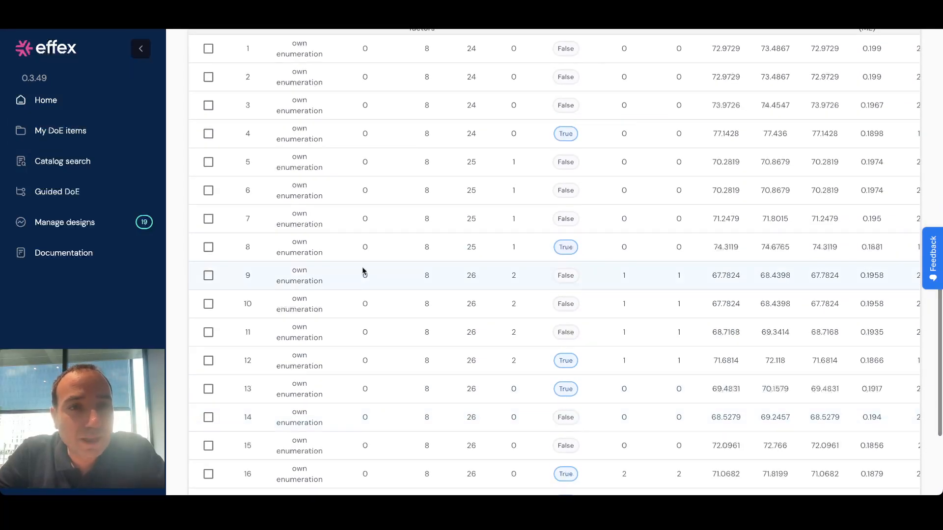
left_click(208, 105)
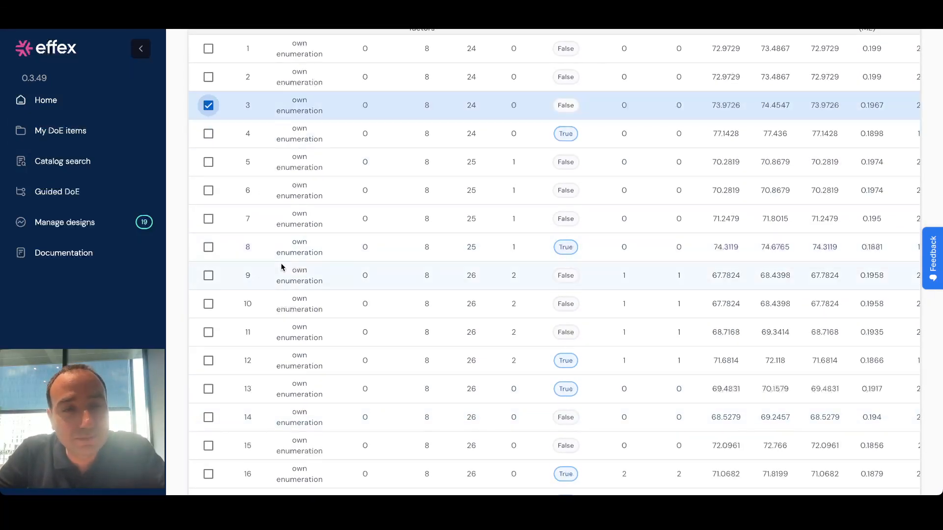
scroll(282, 267, "down", 3)
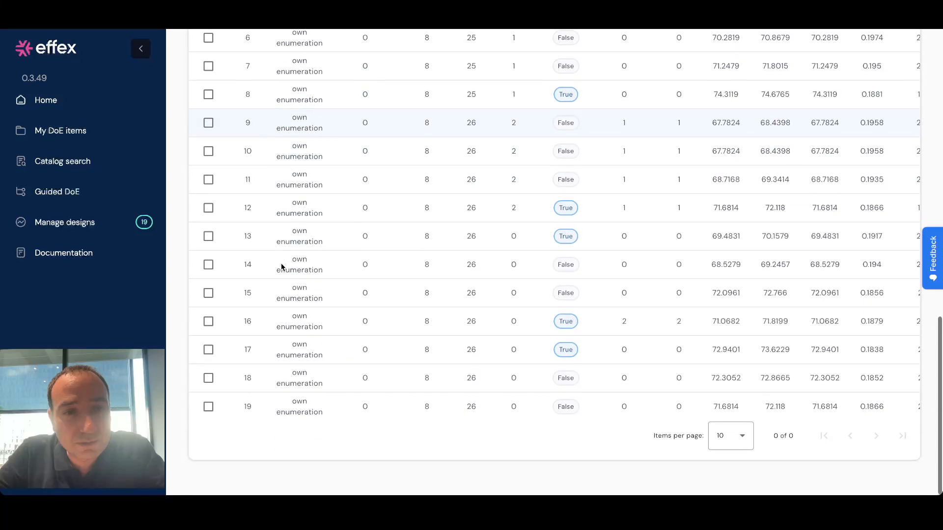
left_click(208, 407)
scroll(697, 300, "up", 9)
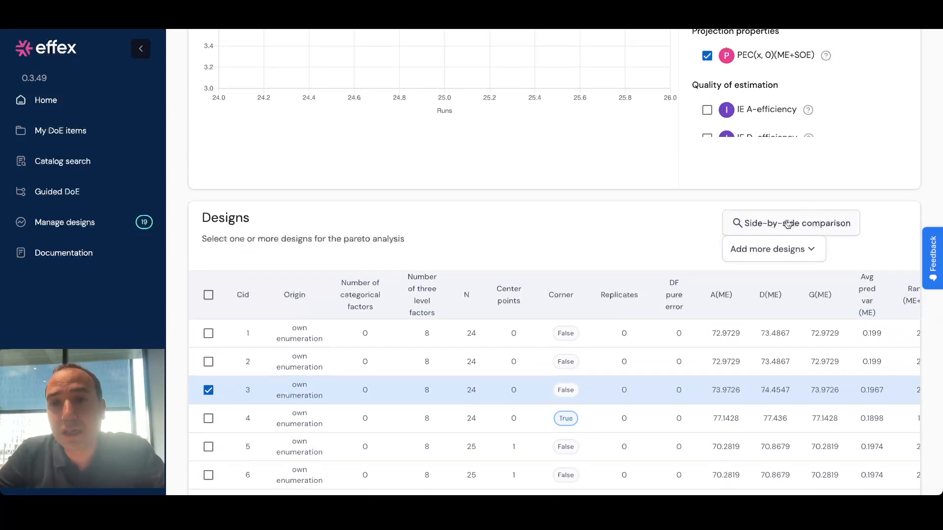
left_click(787, 224)
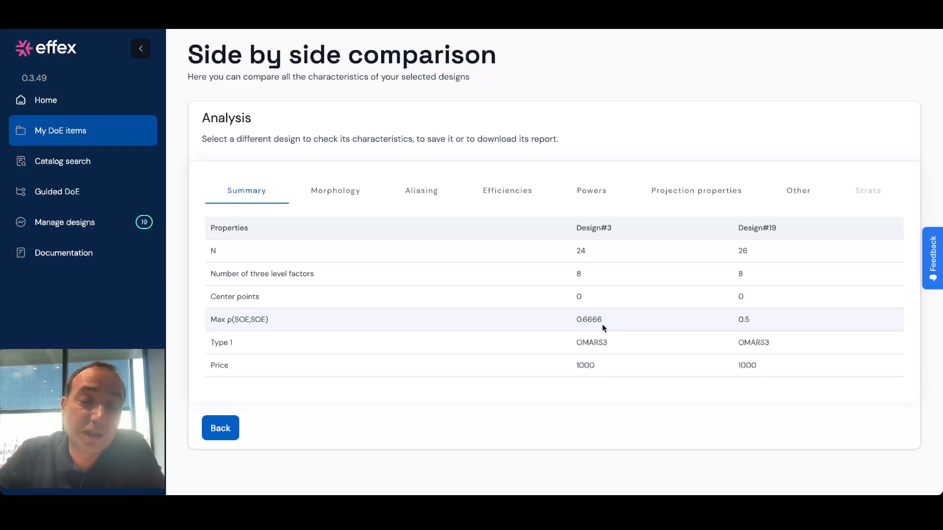
Compare the aliasing of designs 3 and 19, examining both correlation color maps and zooming in on the second-order effects of design 3.
left_click(426, 190)
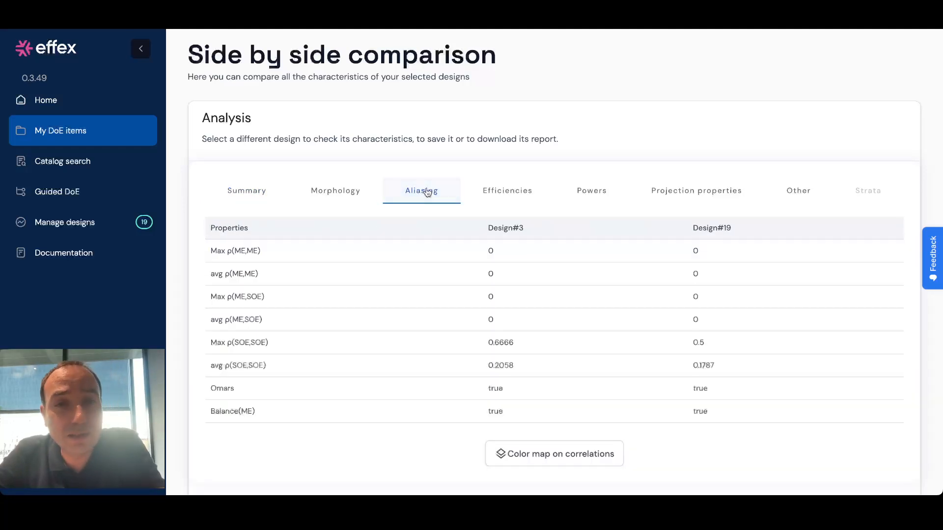
left_click(561, 457)
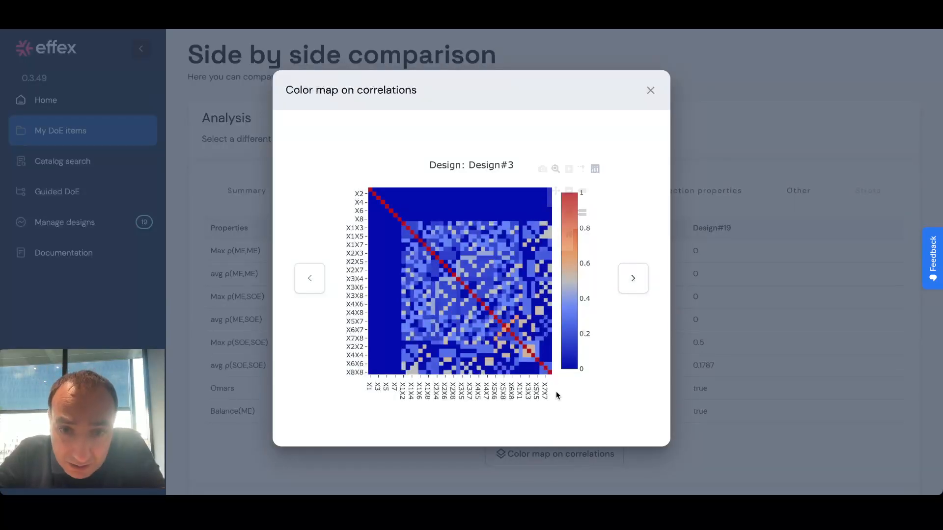
mouse_move(532, 323)
left_click_drag(525, 306, 483, 351)
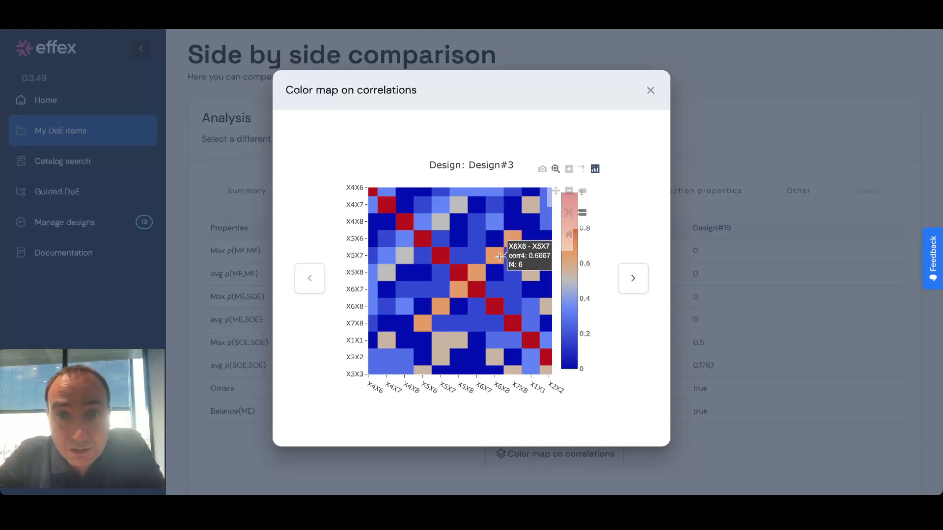
double_click(475, 246)
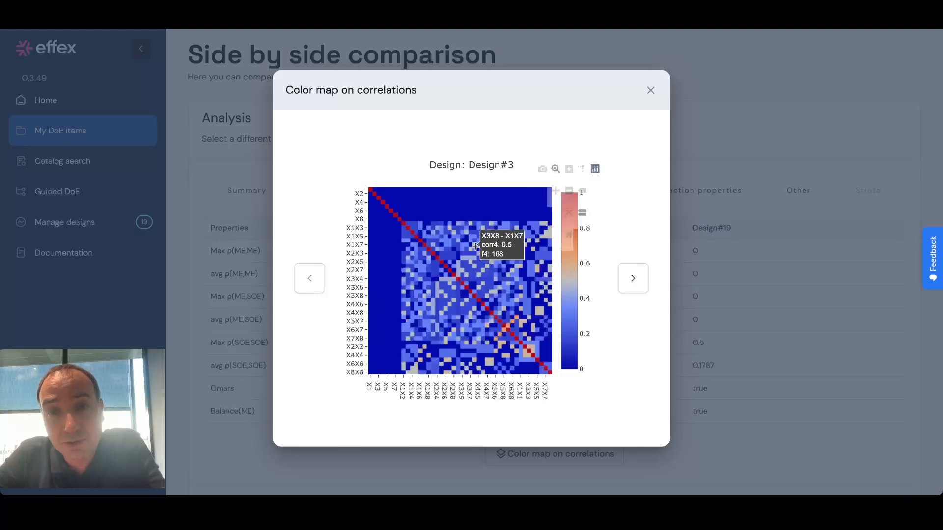
left_click(629, 277)
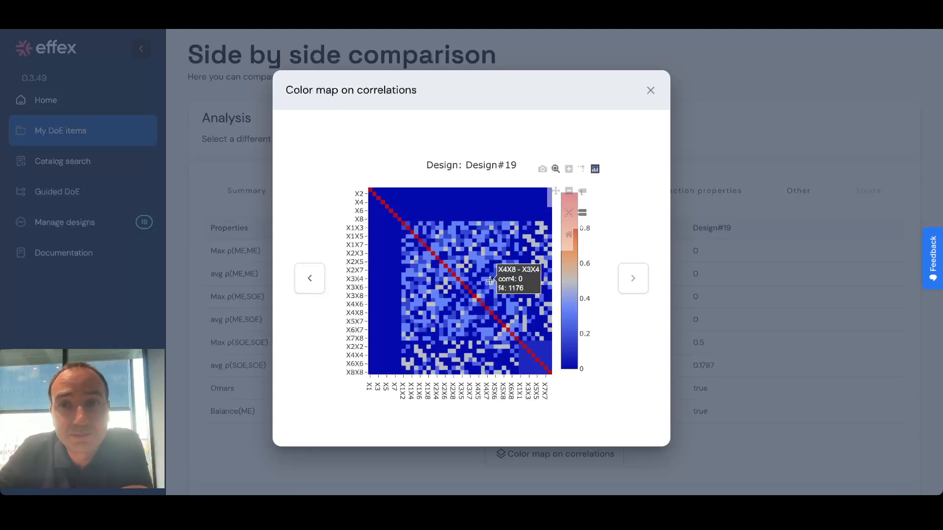
left_click(650, 91)
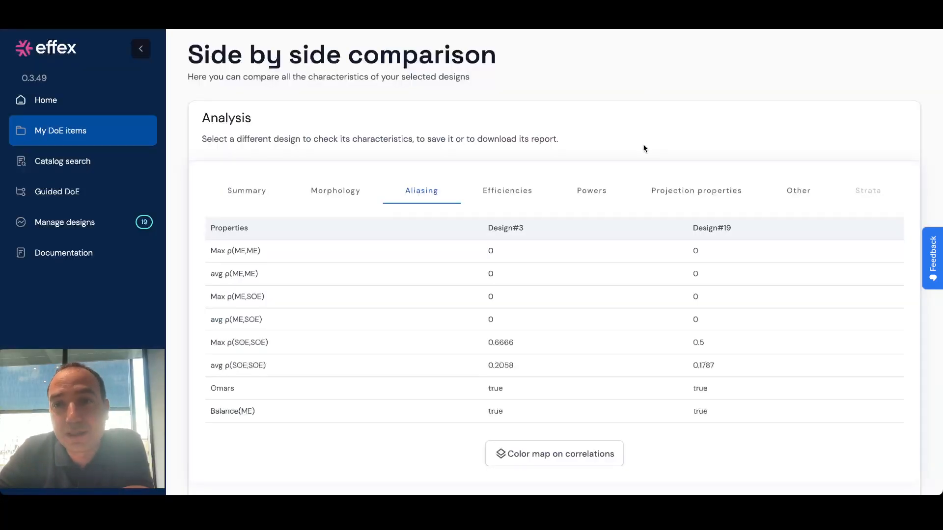
Compare the projection properties of both designs for the IE and SOE models, and review their summary again.
left_click(685, 196)
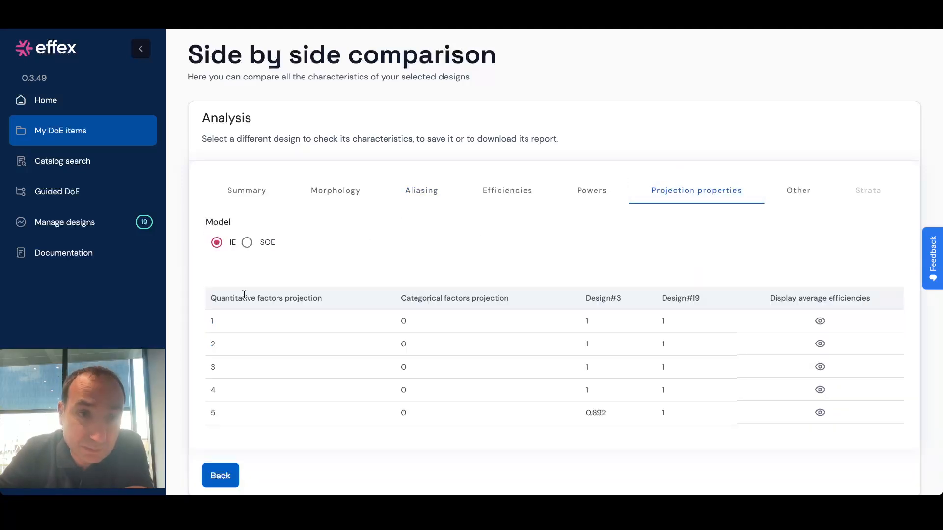
left_click(247, 243)
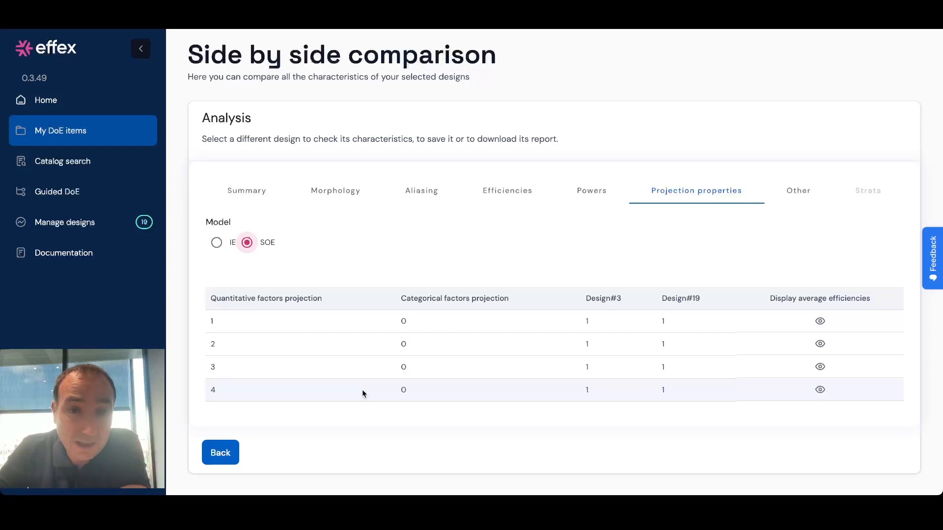
left_click(261, 195)
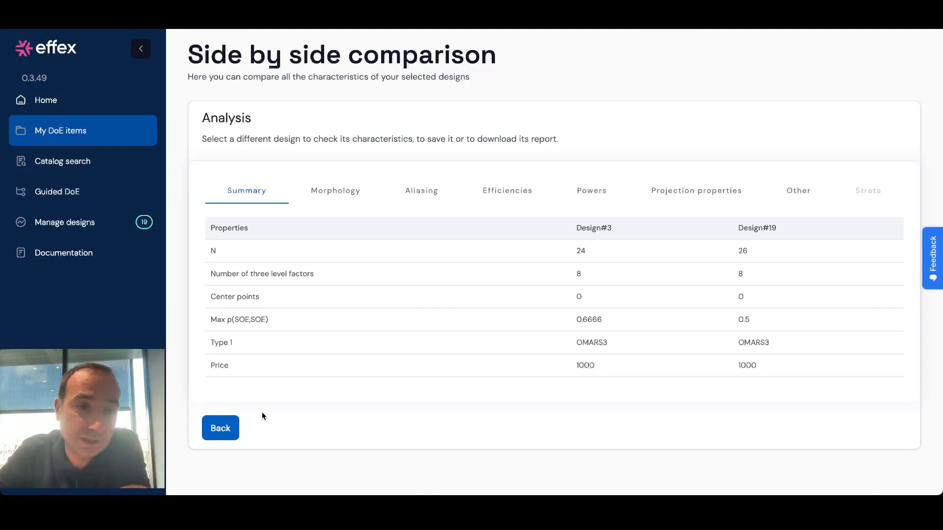
Return from the comparison to the Pareto analysis and open the details of design 3.
left_click(231, 425)
scroll(427, 334, "down", 15)
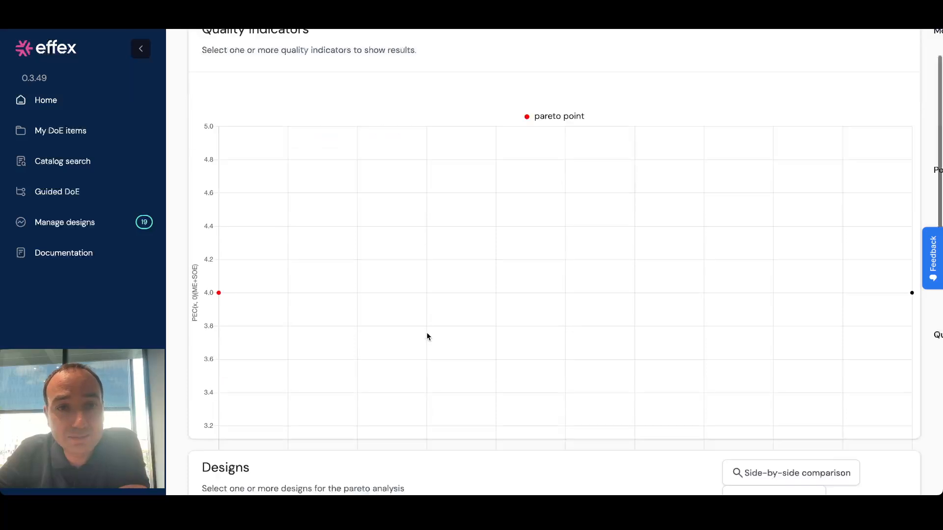
scroll(428, 337, "up", 4)
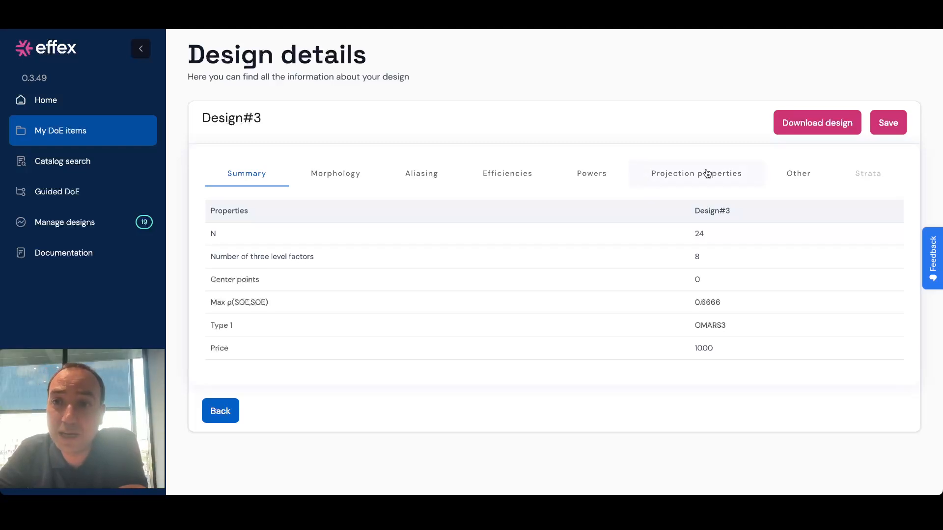
Accept the 1000-credit download of design 3 and save it in the DoE library as "garden sprinkler demo".
left_click(799, 123)
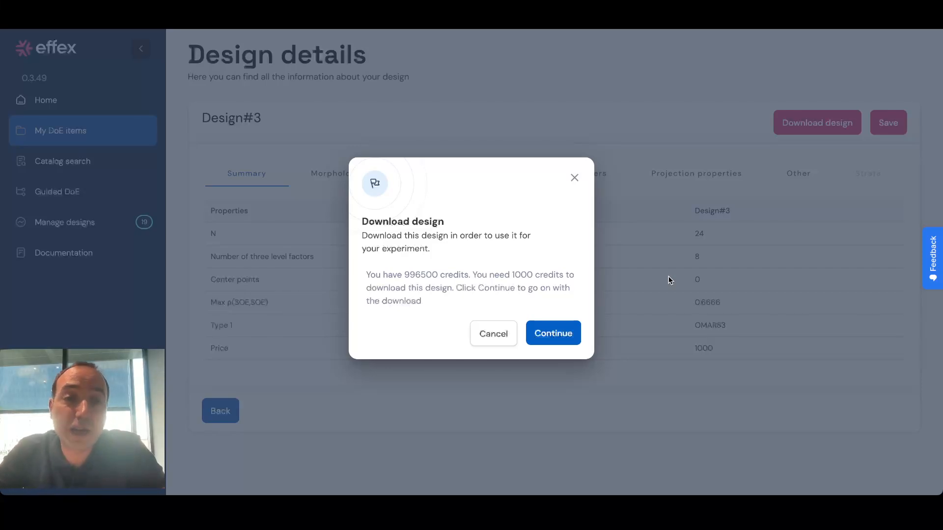
left_click(552, 338)
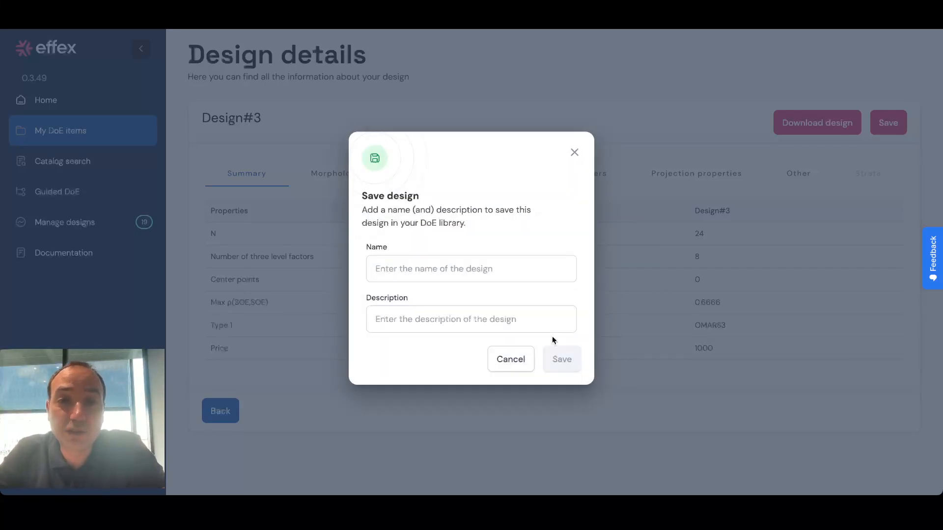
left_click(474, 267)
type("garden sprinkler demo")
left_click(554, 357)
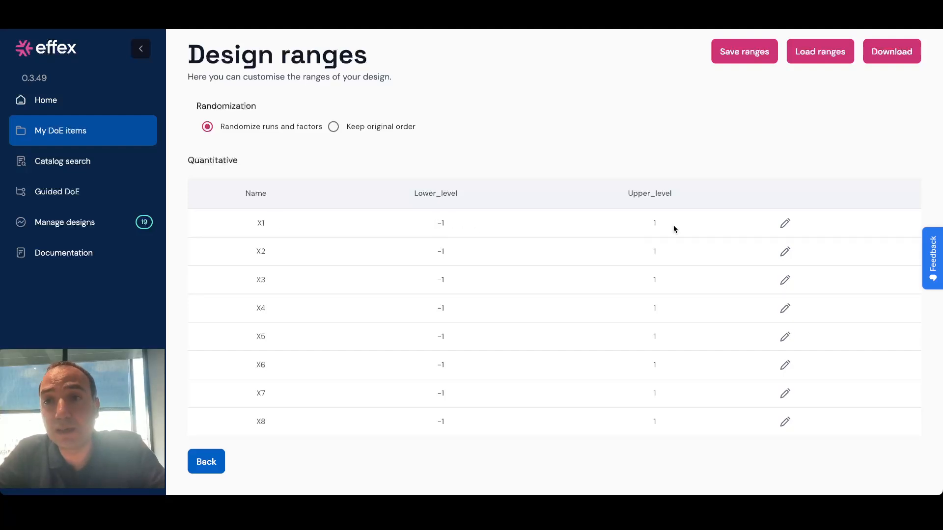
Open the file format choices for downloading the design with randomized runs and factors.
left_click(883, 58)
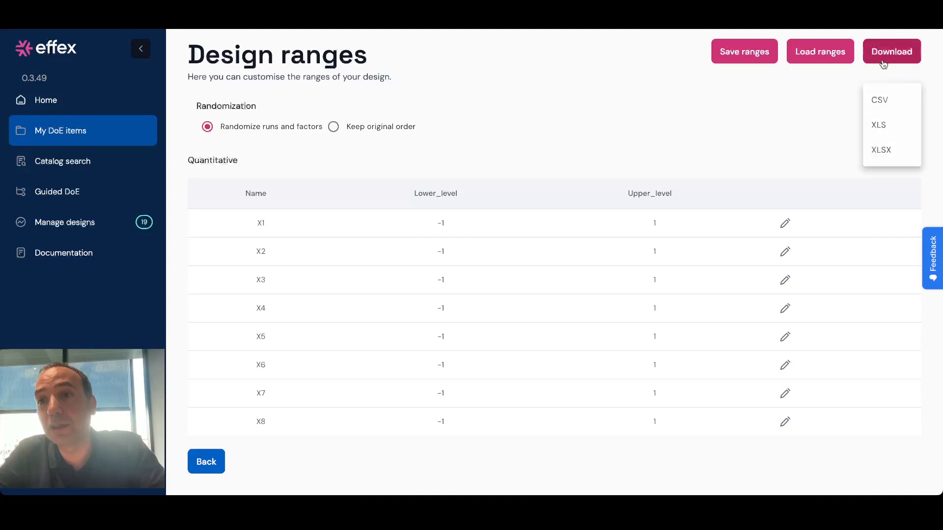